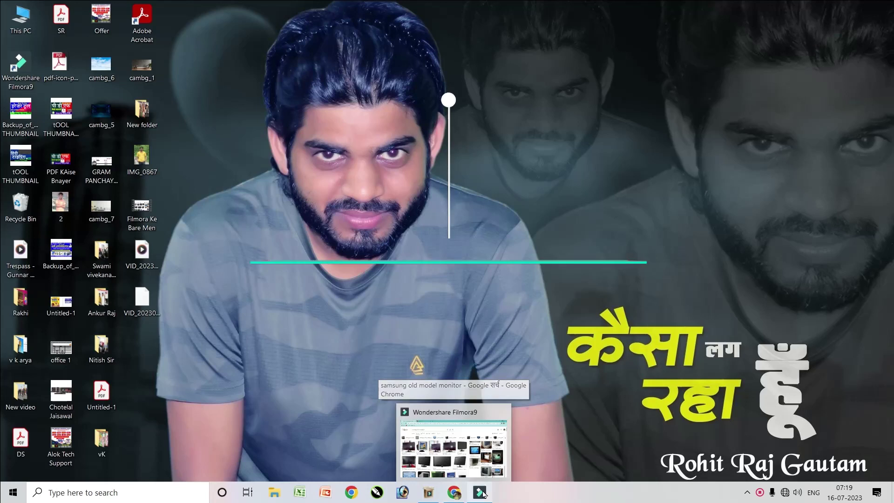
Bring Filmora9 back up and remove the missing video clip from the media library.
left_click(479, 492)
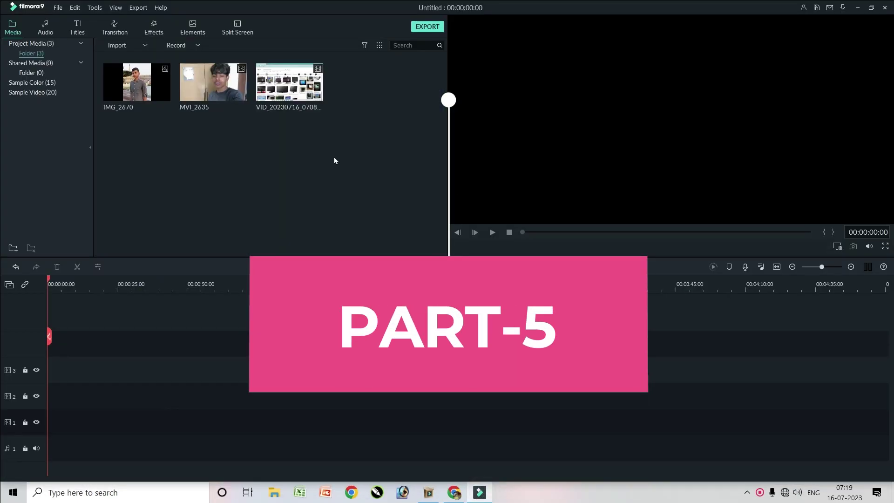
double_click(271, 99)
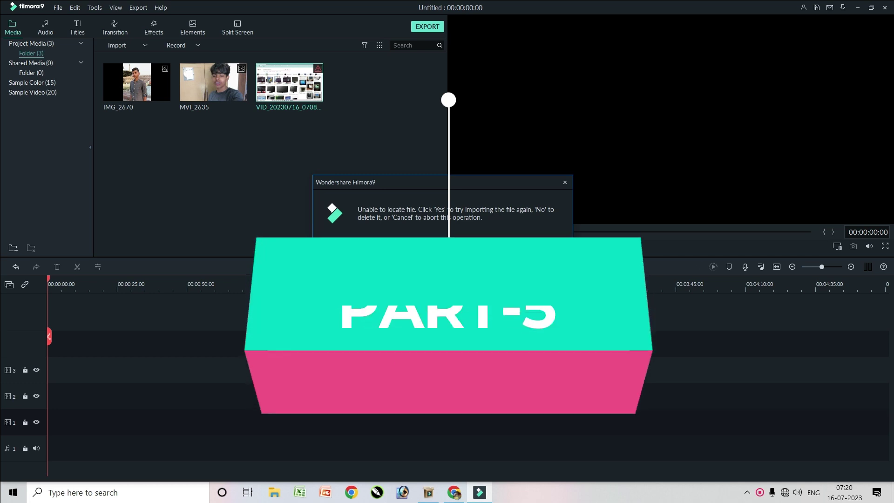
left_click(488, 251)
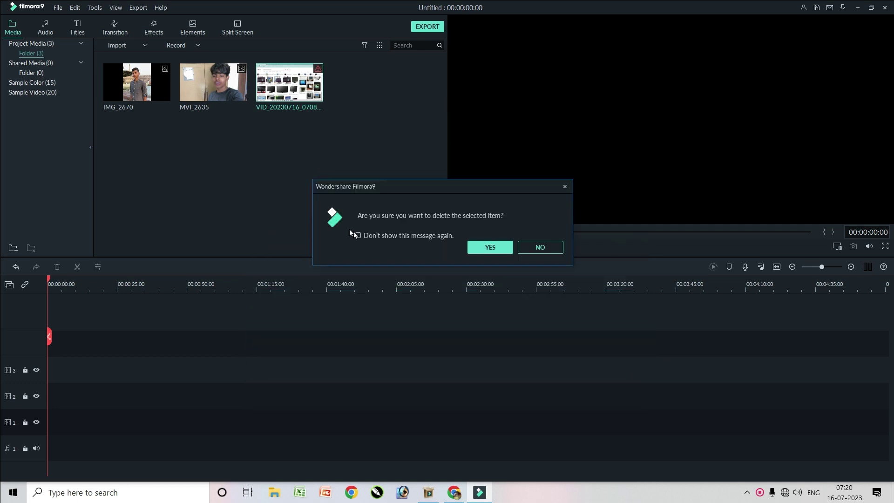
left_click(488, 251)
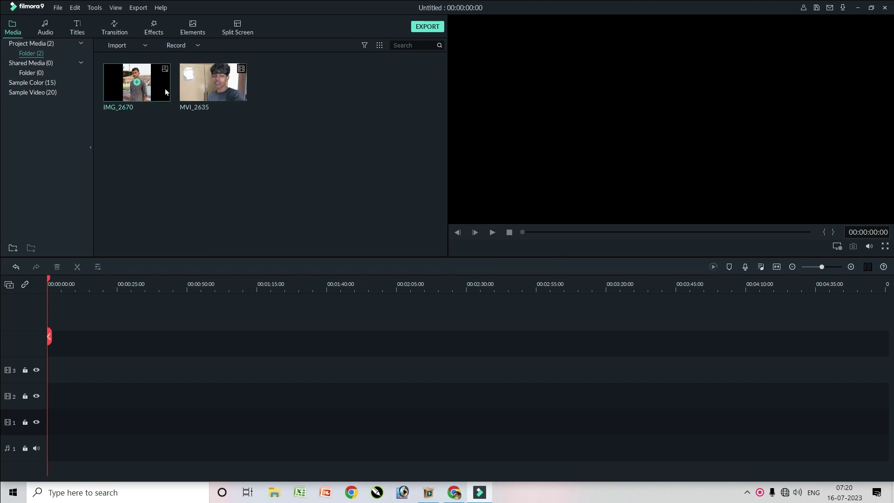
Delete MVI_2635 and IMG_2670 from the library, confirming each deletion.
left_click(205, 94)
key("Delete")
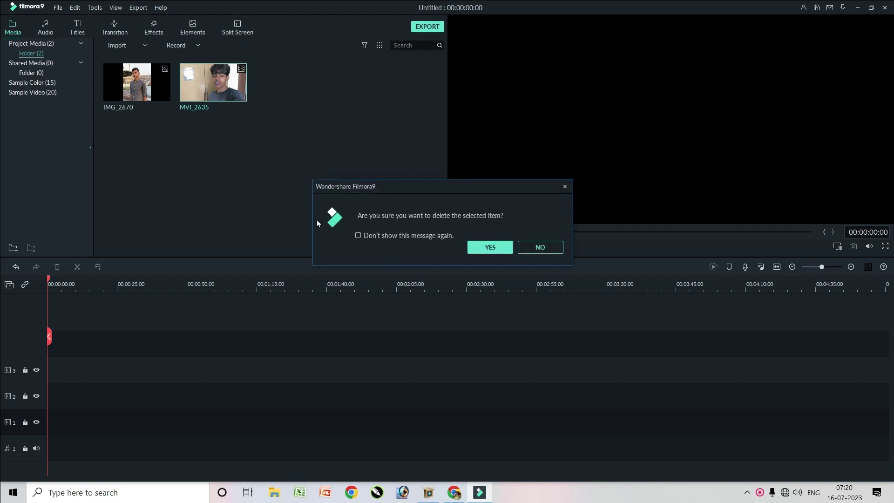
left_click(507, 248)
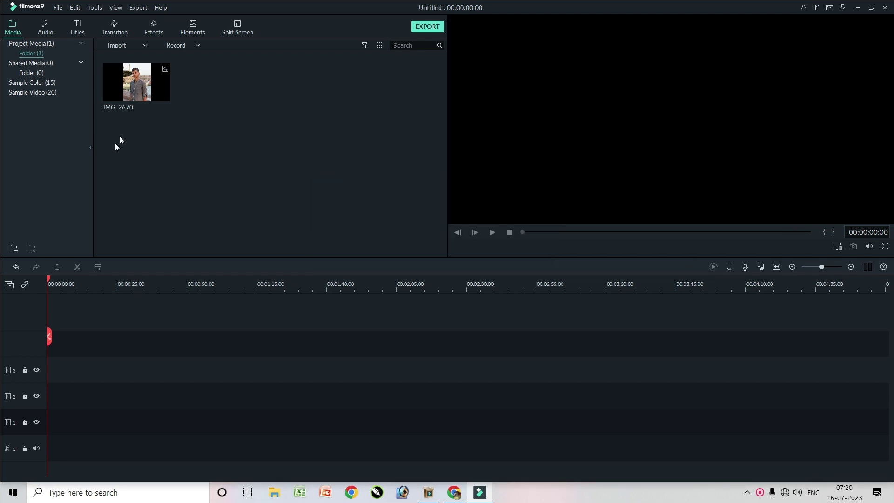
left_click(125, 98)
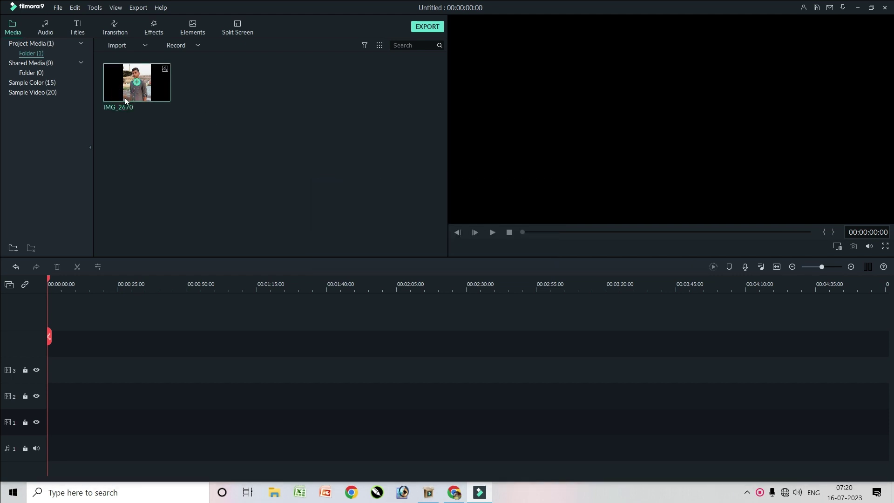
key("Delete")
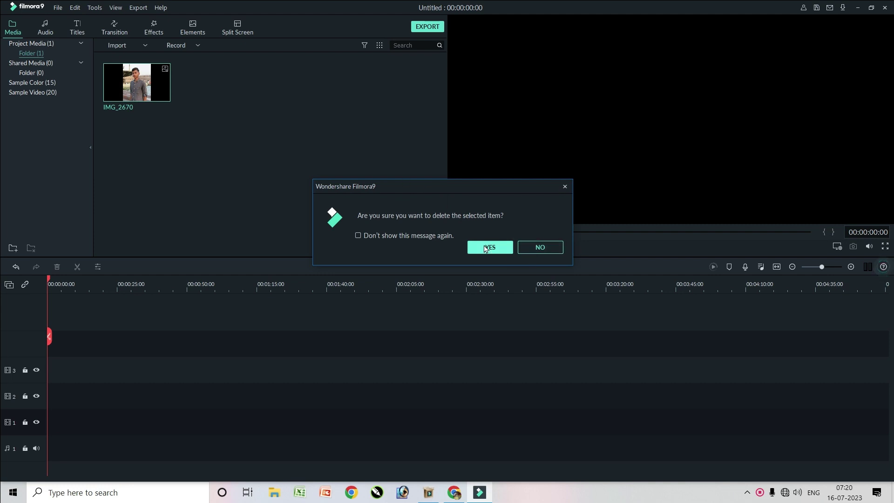
left_click(485, 247)
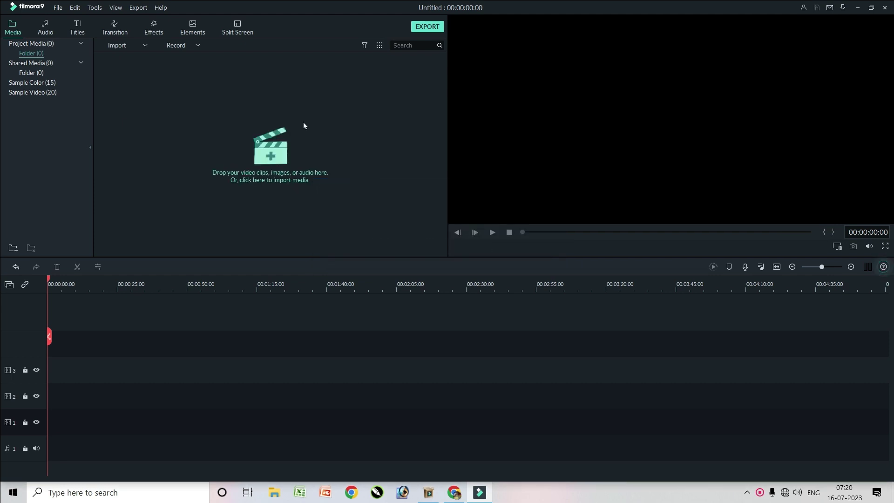
Import the photos from Desktop > New video, then delete the unwanted IMG_2715.
left_click(226, 126)
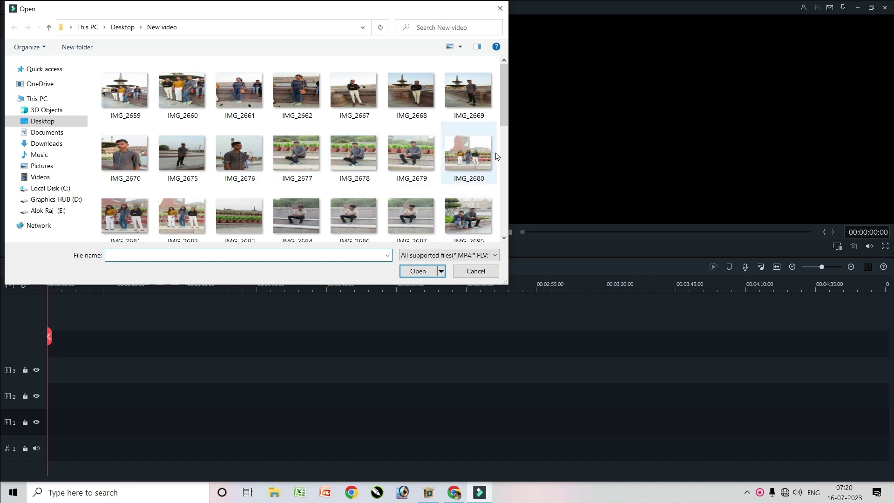
left_click_drag(501, 111, 503, 127)
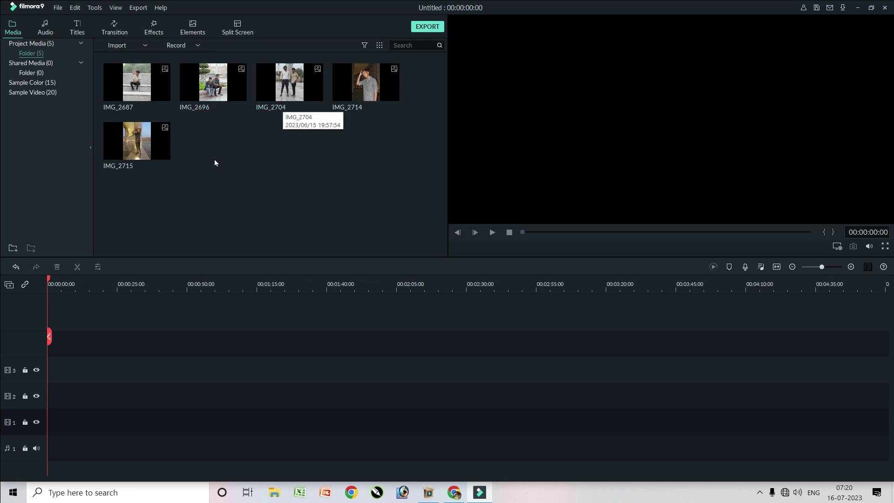
left_click(156, 150)
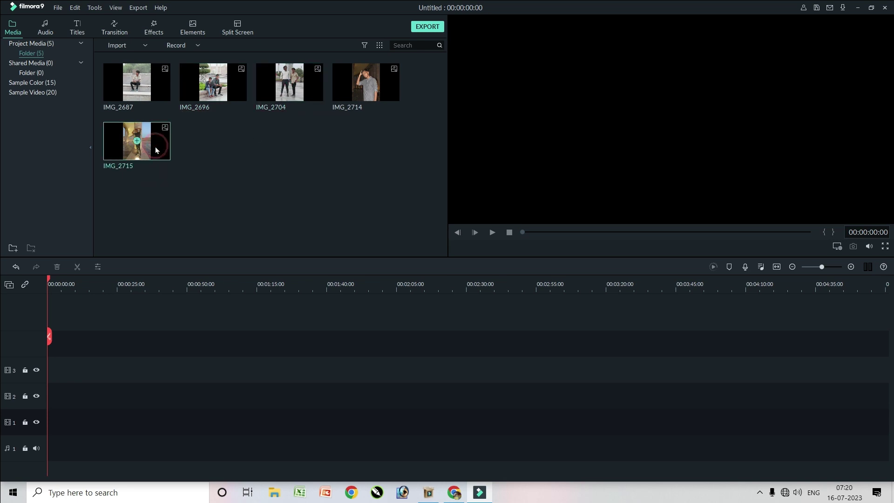
key("Delete")
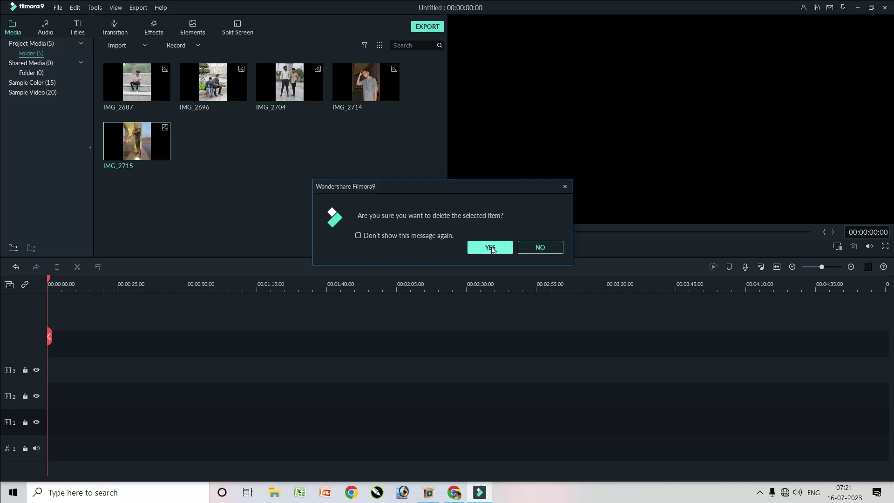
left_click(489, 247)
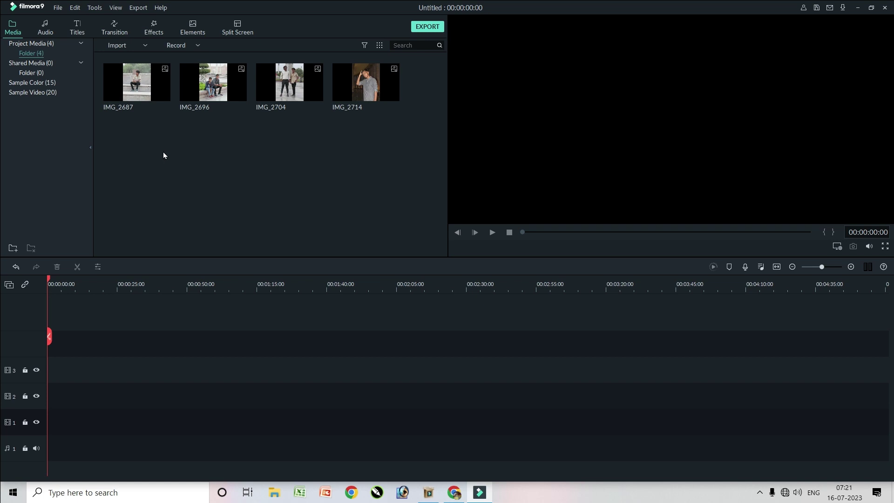
Place IMG_2687, then all four photos, in sequence on video track 1.
mouse_move(137, 100)
left_click_drag(137, 95, 55, 441)
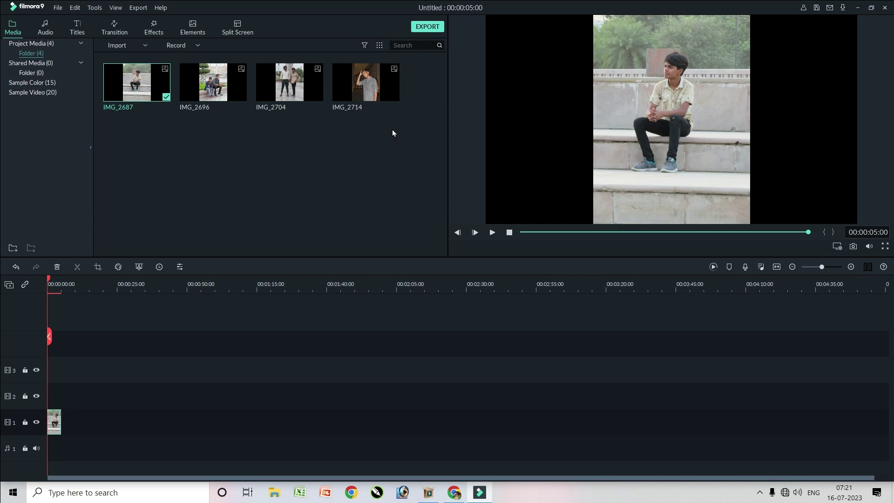
left_click_drag(392, 129, 130, 89)
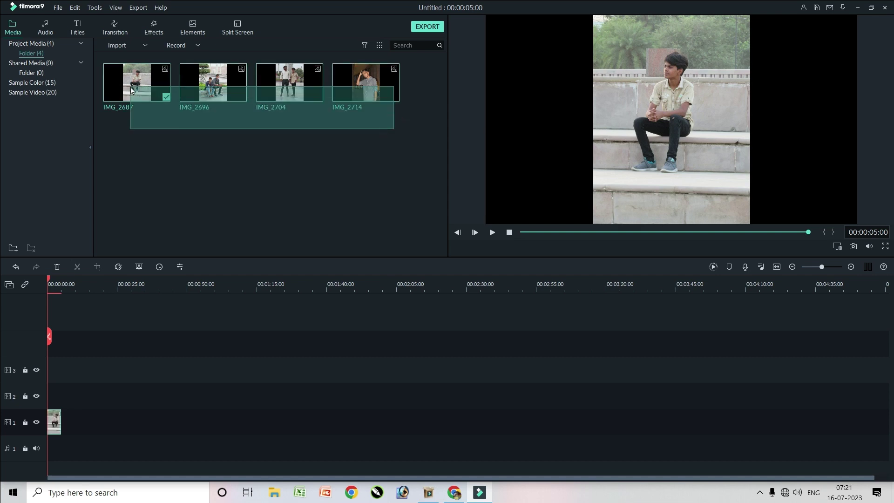
left_click_drag(211, 99, 64, 435)
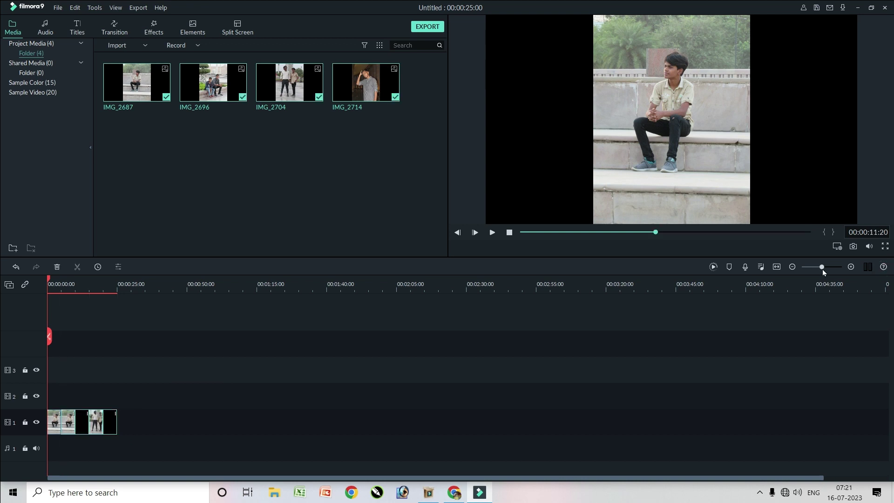
Zoom the timeline in and make video track 1 taller.
left_click_drag(822, 267, 827, 268)
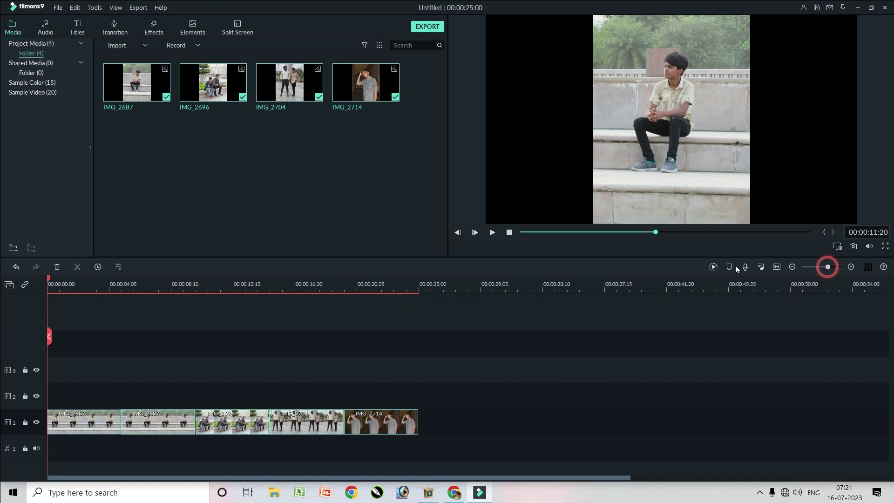
left_click_drag(192, 285, 333, 284)
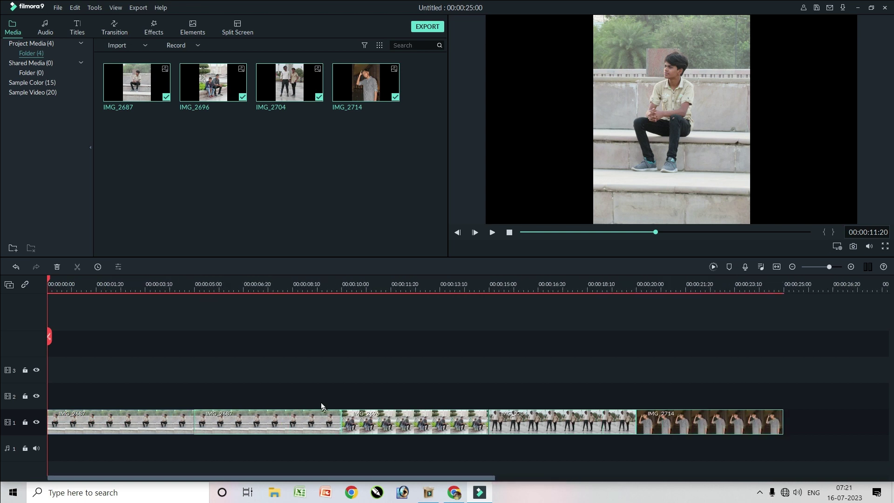
left_click_drag(28, 408, 29, 387)
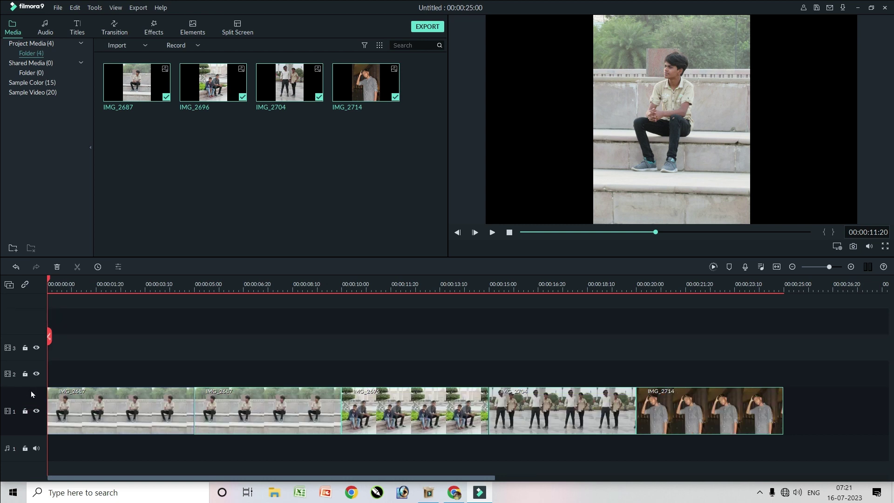
left_click_drag(33, 388, 36, 375)
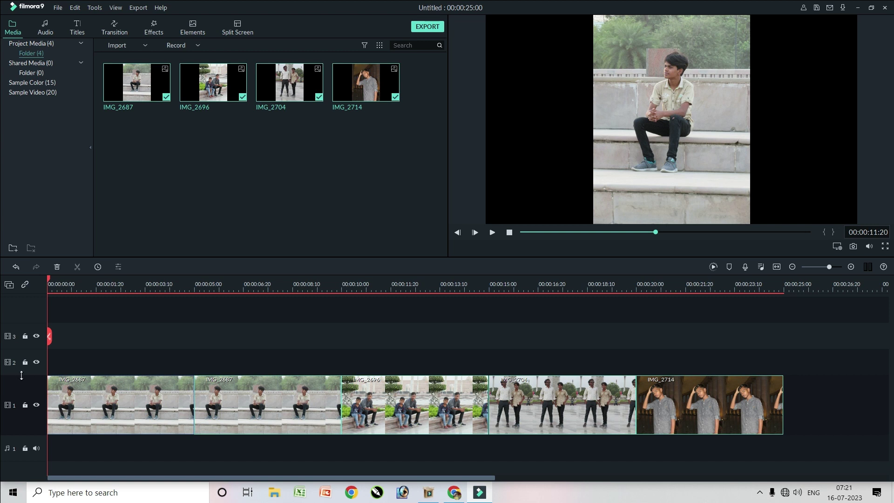
Scale up the first IMG_2687 photo in the preview to fill the frame.
left_click(386, 400)
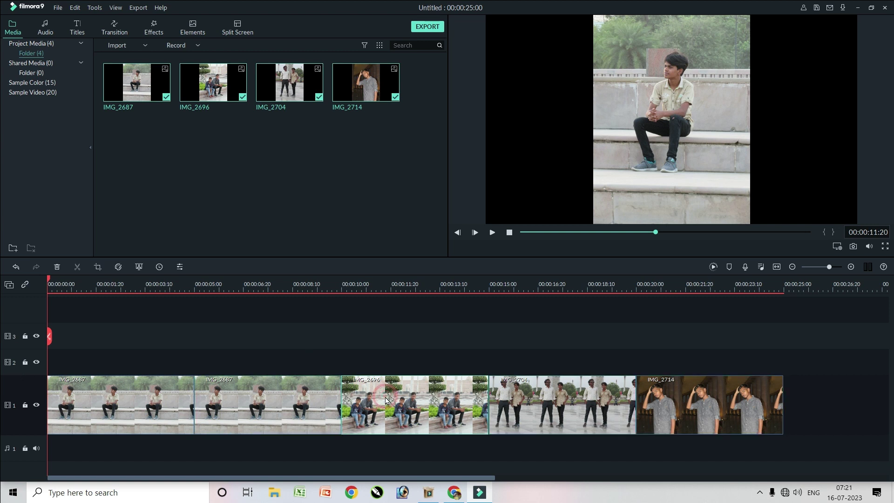
left_click(67, 289)
left_click(680, 99)
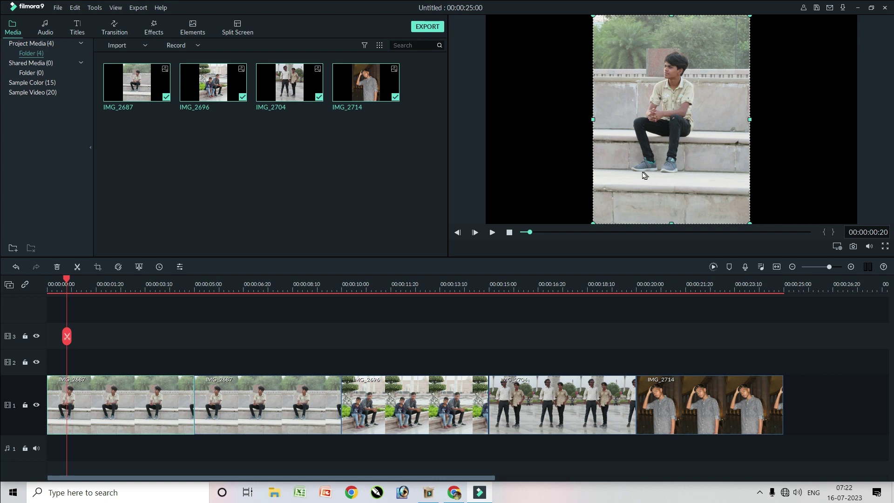
left_click_drag(594, 223, 455, 382)
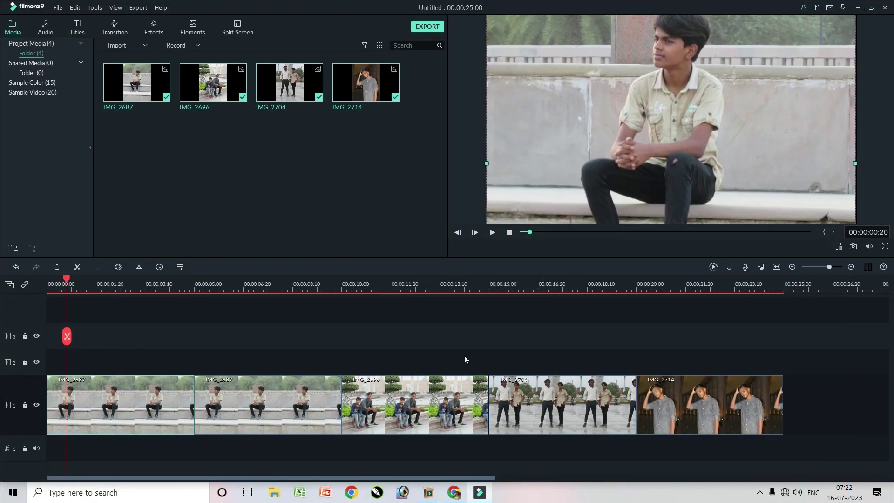
Enlarge IMG_2696 and shift it right and up so both boys fill the frame.
left_click(391, 290)
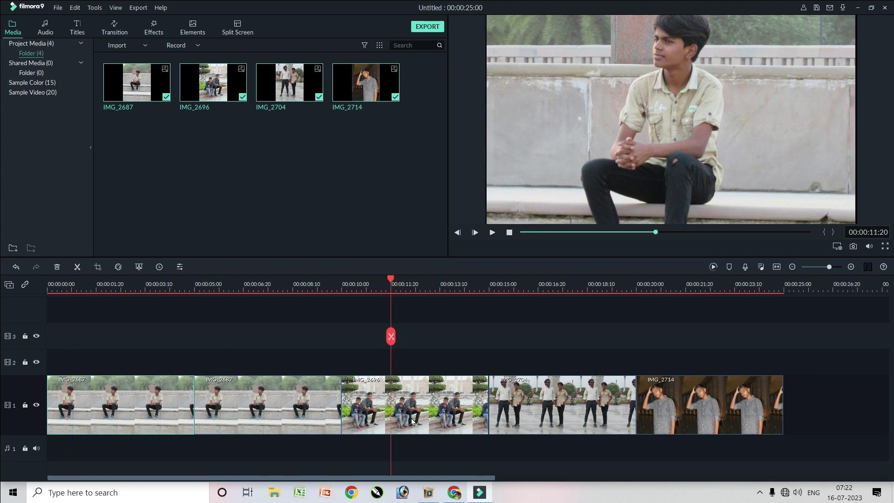
left_click(656, 118)
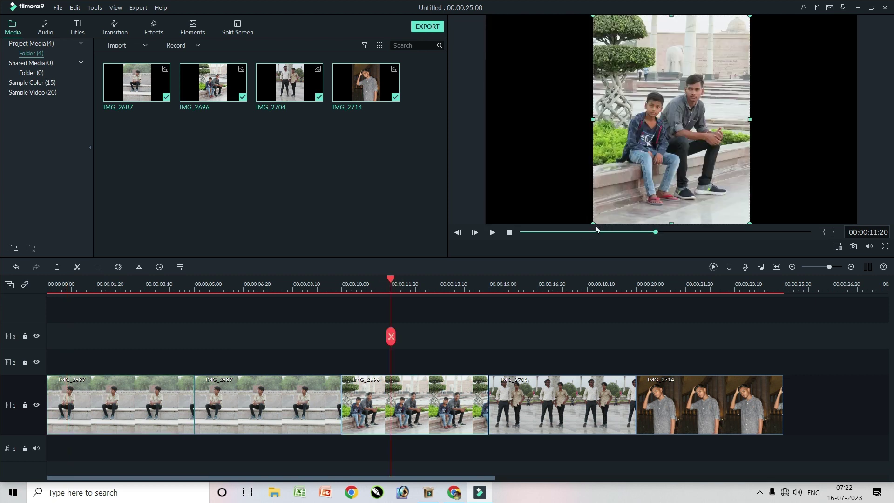
left_click_drag(594, 221, 401, 457)
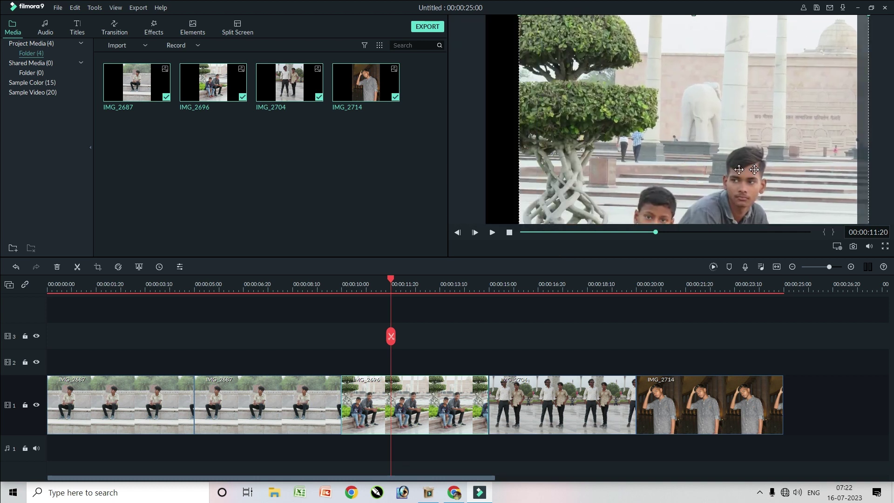
left_click_drag(402, 457, 683, 168)
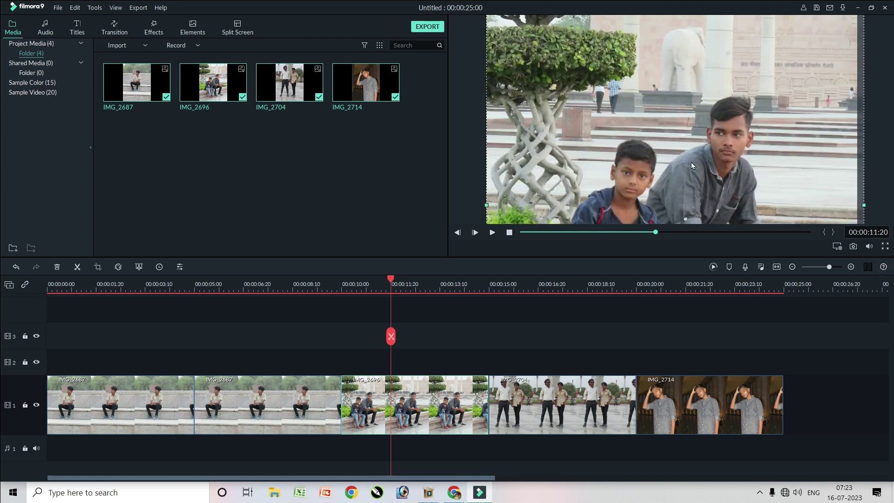
left_click_drag(683, 168, 691, 128)
left_click(558, 284)
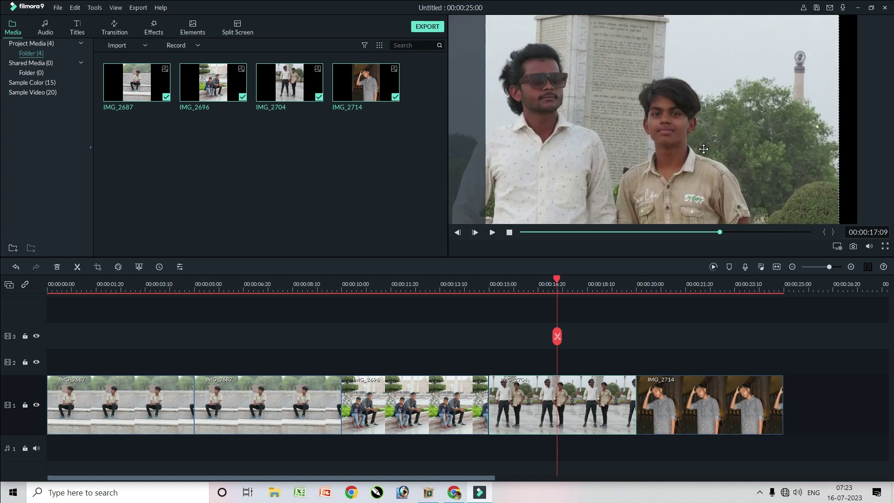
left_click(697, 285)
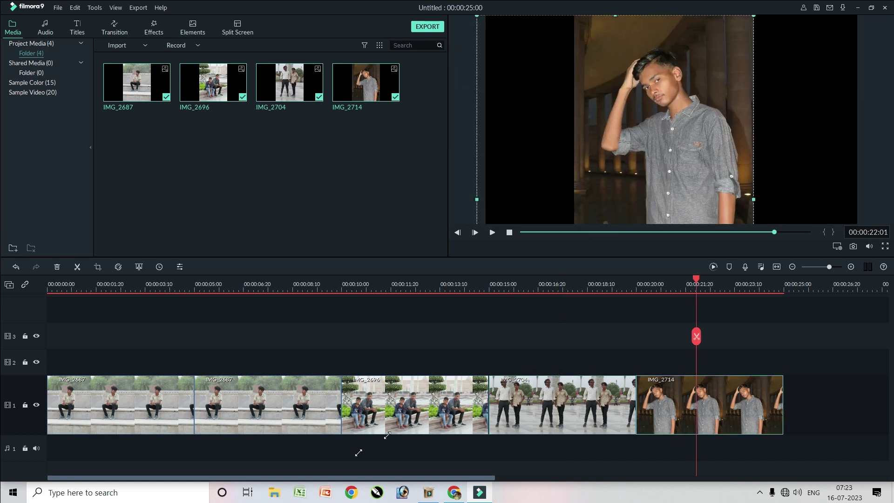
Scale up the IMG_2714 photo in the preview so it fills the frame.
mouse_move(715, 154)
left_mouse_down()
mouse_move(707, 50)
mouse_move(523, 179)
left_mouse_up()
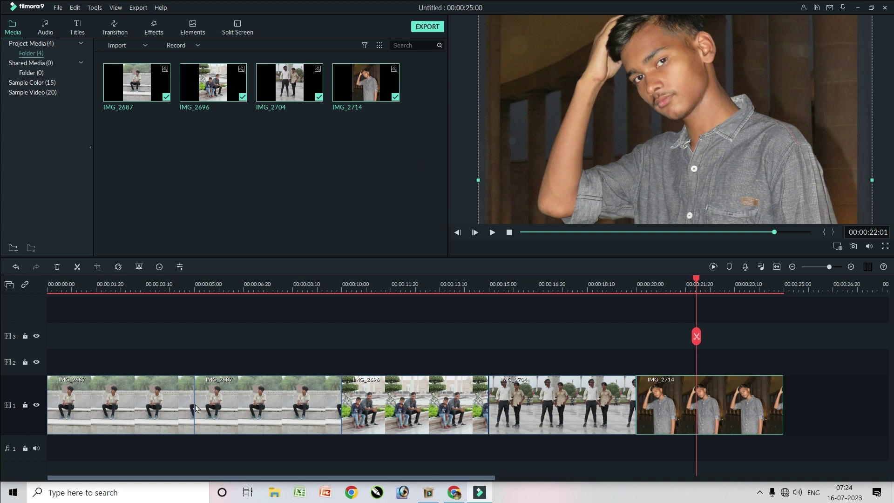
left_click(143, 398)
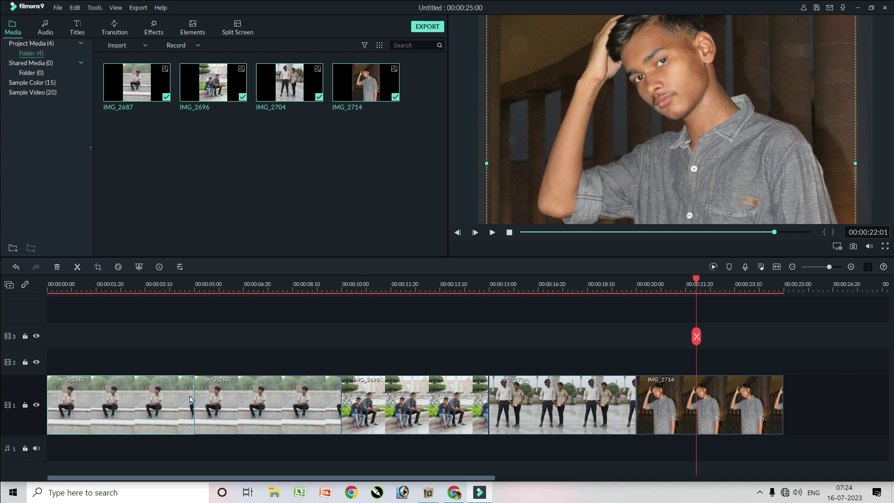
Add the Bar transition between the two IMG_2687 clips and play it back from about 03:13.
left_click(114, 30)
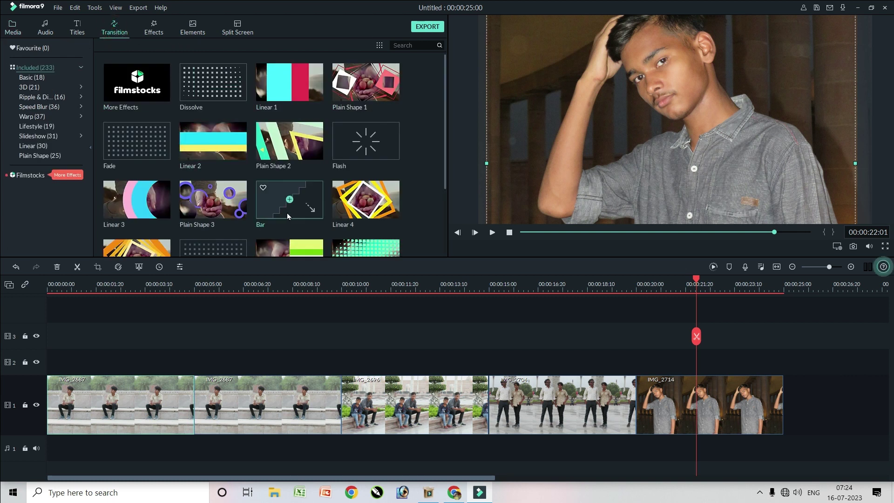
left_click(273, 208)
left_click_drag(273, 208, 190, 416)
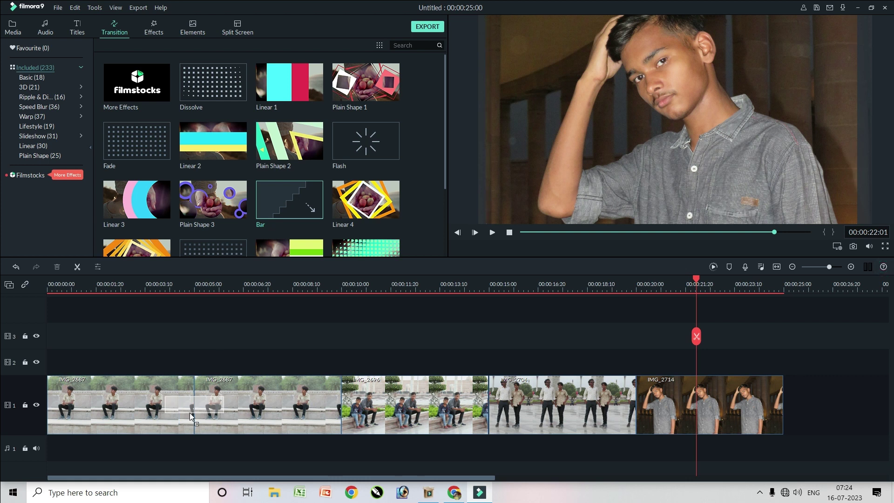
left_click_drag(189, 413, 190, 413)
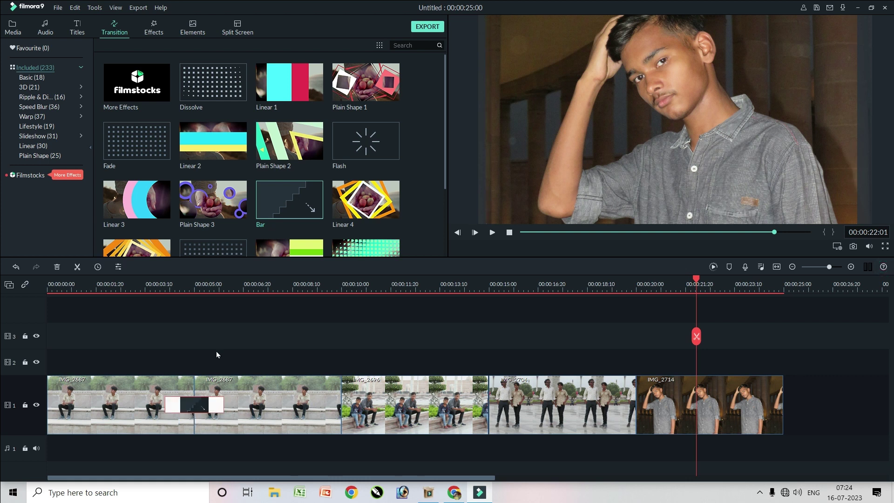
left_click(149, 287)
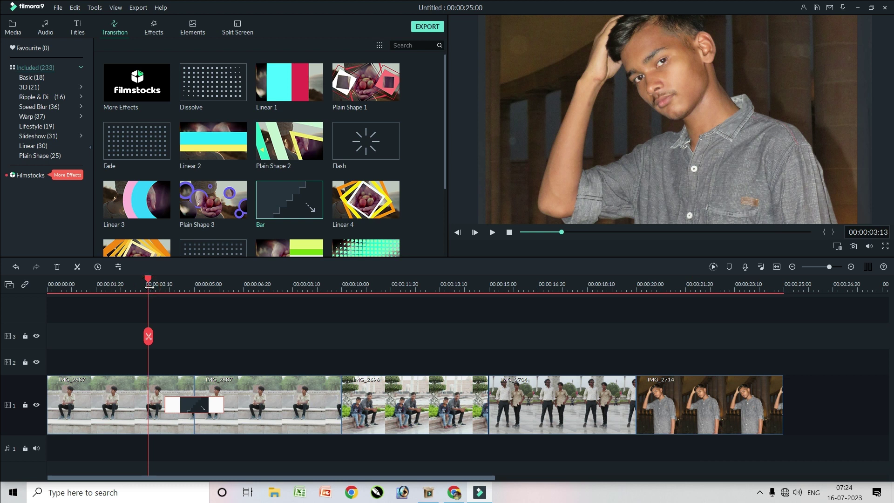
key("space")
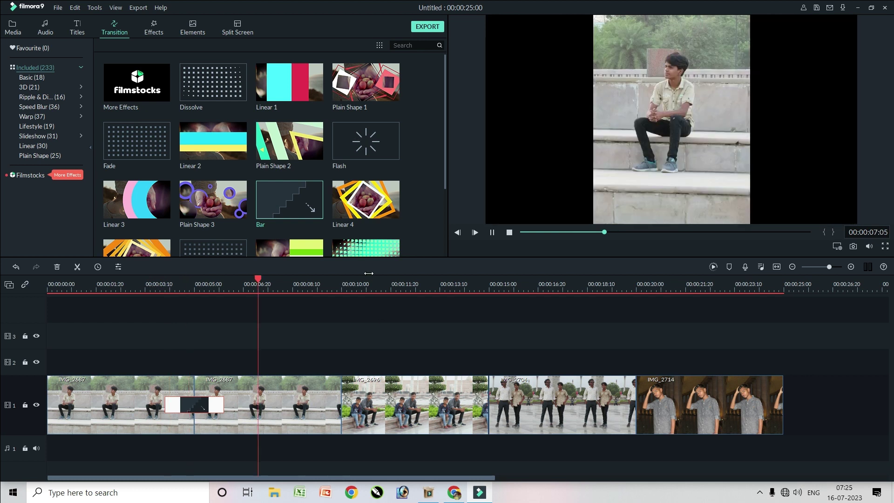
left_click(376, 211)
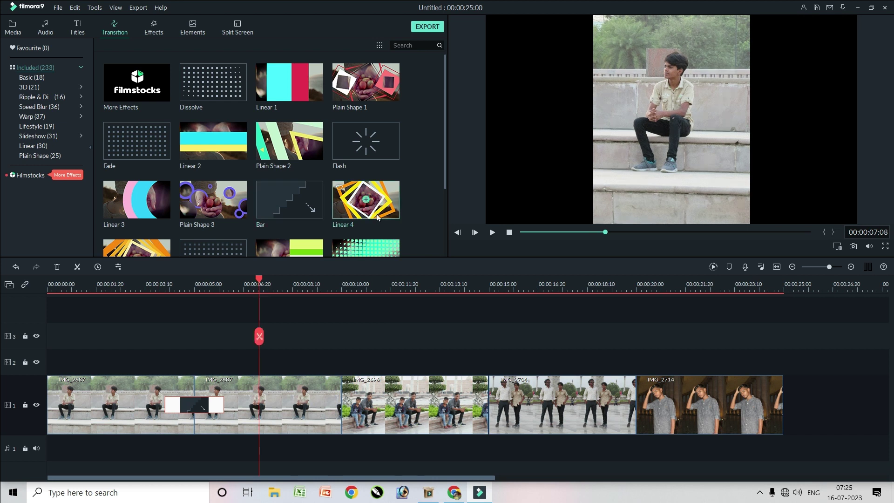
Add Linear 4, Linear 1 and a green dotted transition at the remaining joins, then play from 04:10.
mouse_move(377, 217)
left_mouse_down()
mouse_move(331, 401)
mouse_move(338, 409)
left_mouse_up()
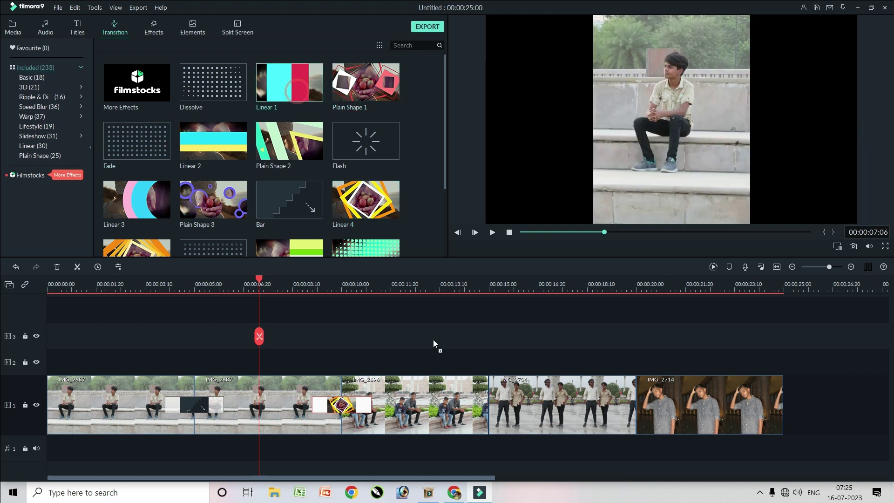
left_click_drag(433, 343, 486, 419)
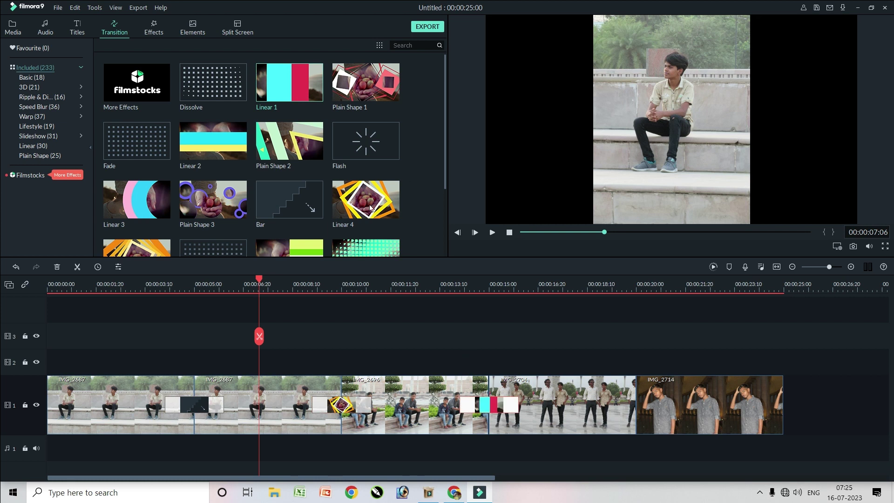
mouse_move(394, 253)
left_mouse_down()
mouse_move(639, 381)
mouse_move(629, 414)
left_mouse_up()
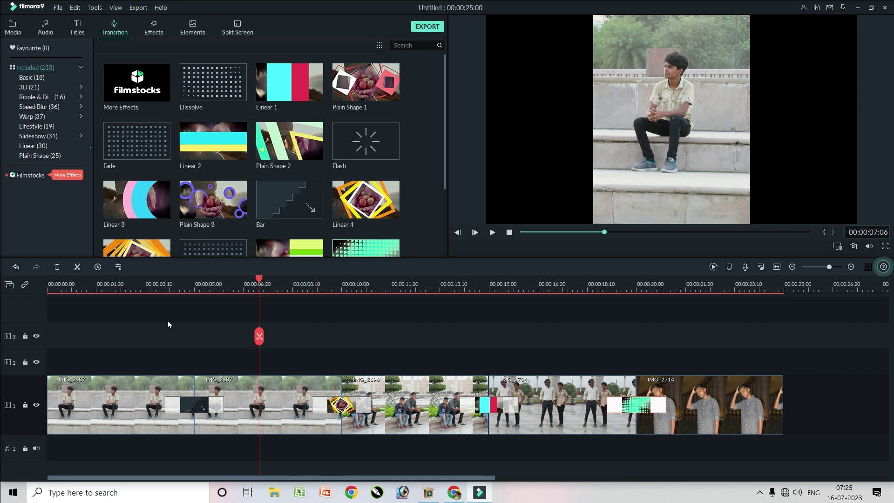
left_click(175, 284)
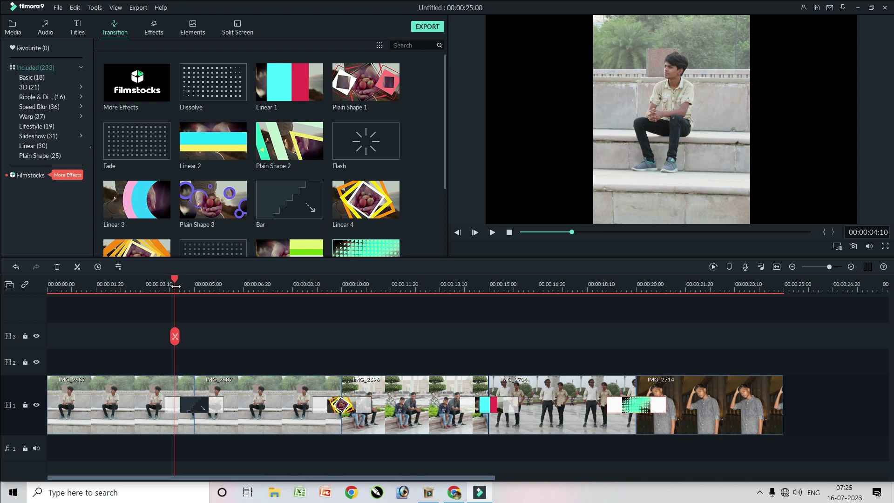
key("space")
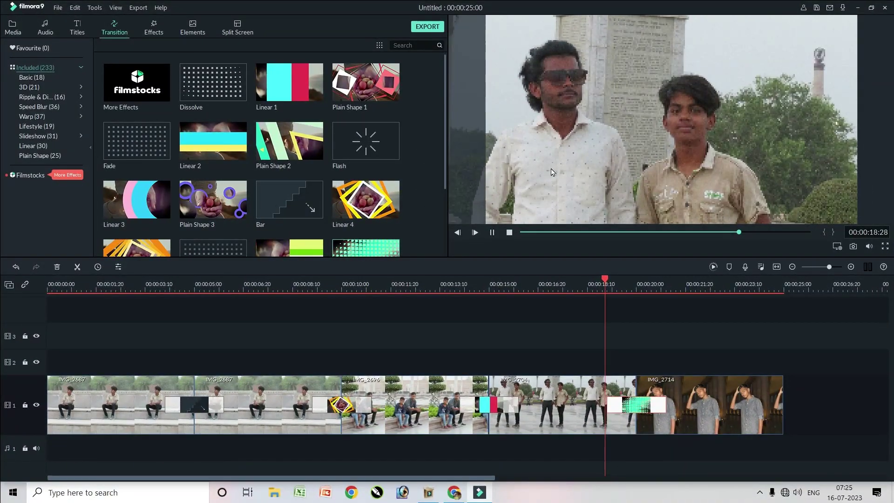
left_click(702, 285)
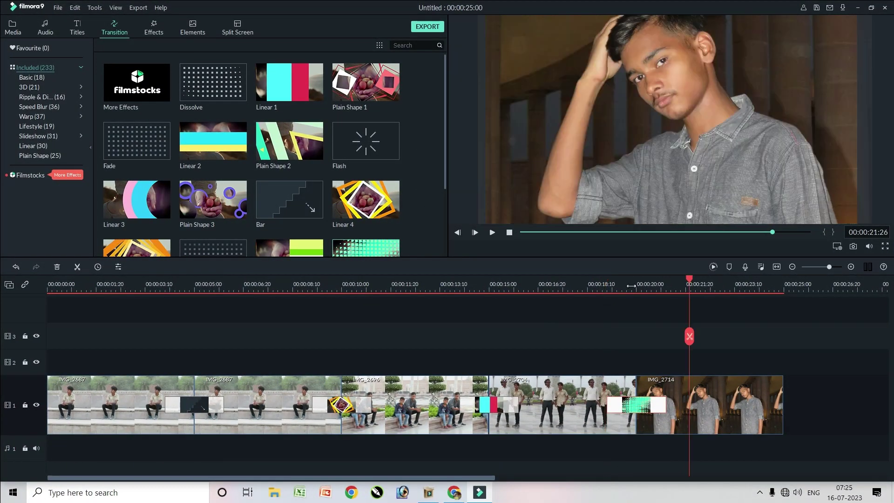
Zoom the timeline out and start an MP4 export named 'photo To Video'.
scroll(425, 323, "down", 5)
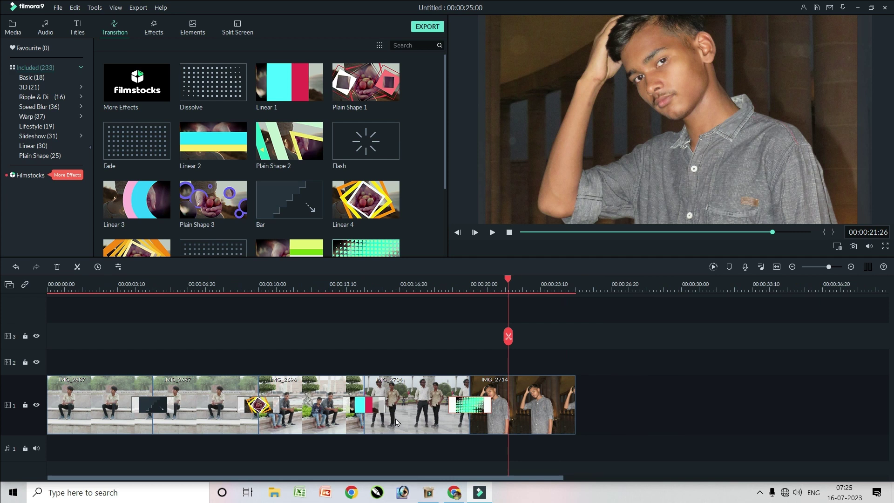
left_click(423, 29)
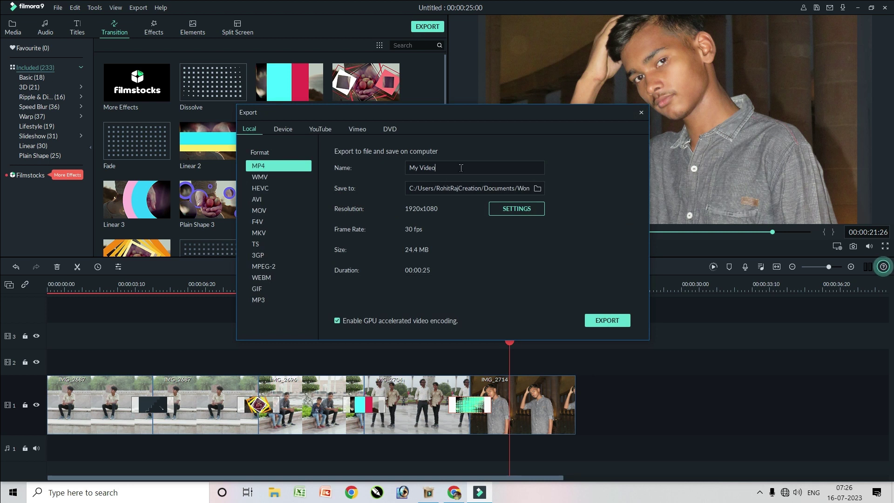
left_click_drag(460, 168, 372, 173)
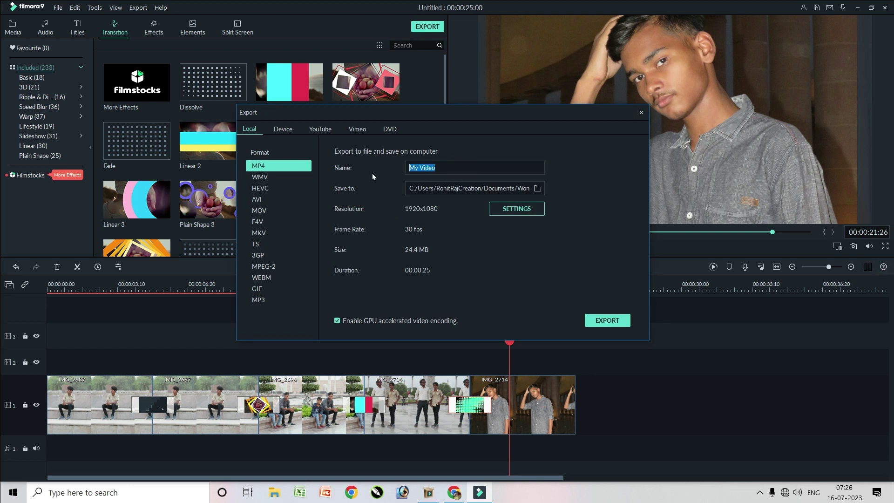
type("photo To Video")
left_click(535, 190)
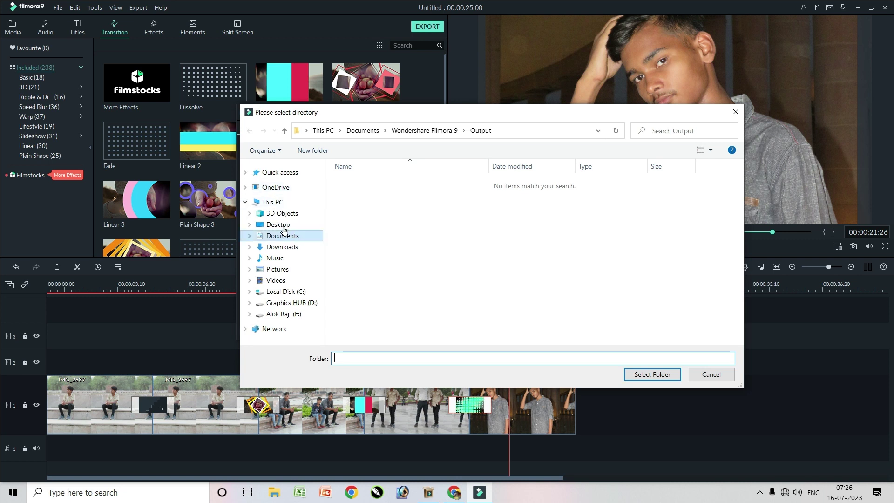
Choose the Desktop as the export's output folder.
left_click(289, 228)
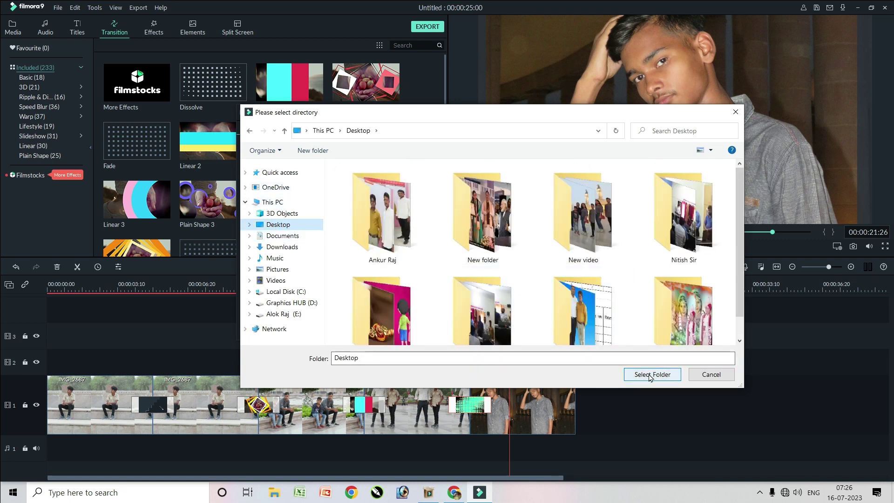
left_click(651, 374)
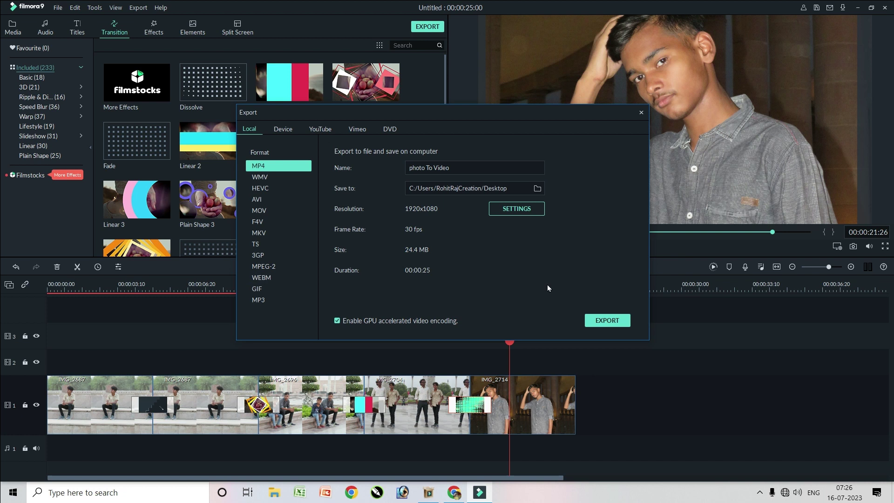
left_click(504, 210)
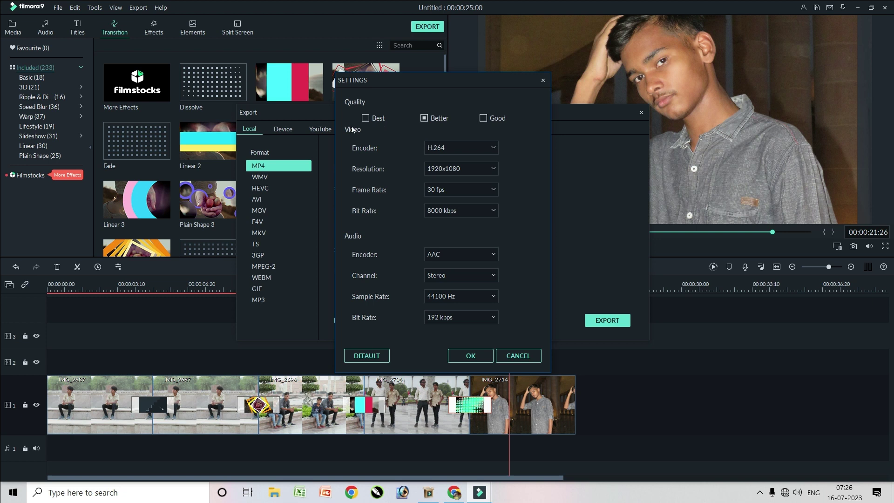
Set Good quality and 1280x720 resolution, then export the video.
left_click(487, 116)
left_click(470, 170)
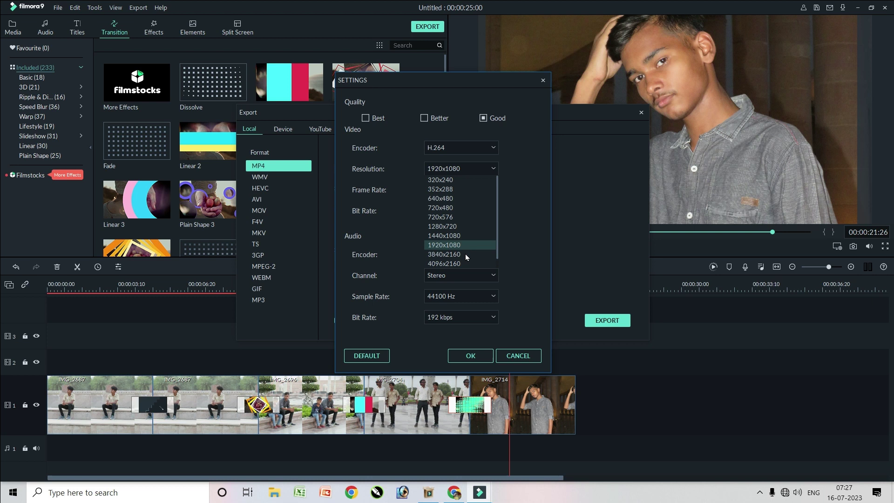
left_click(454, 226)
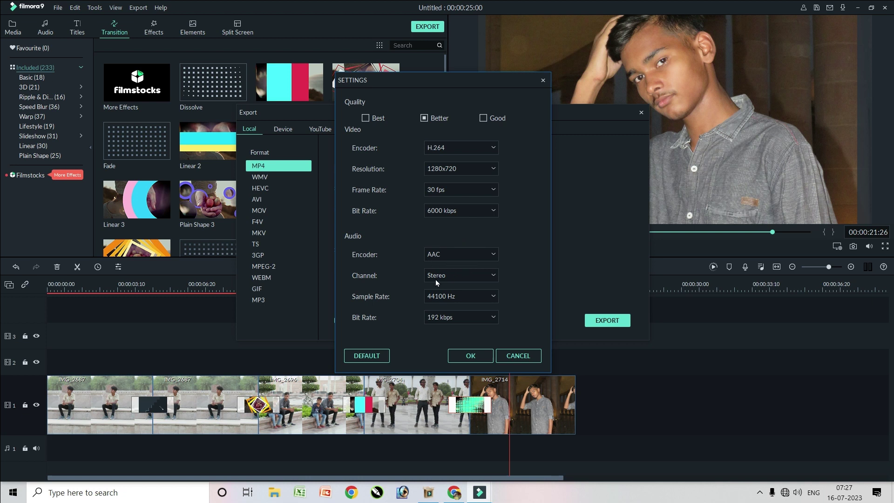
left_click(470, 356)
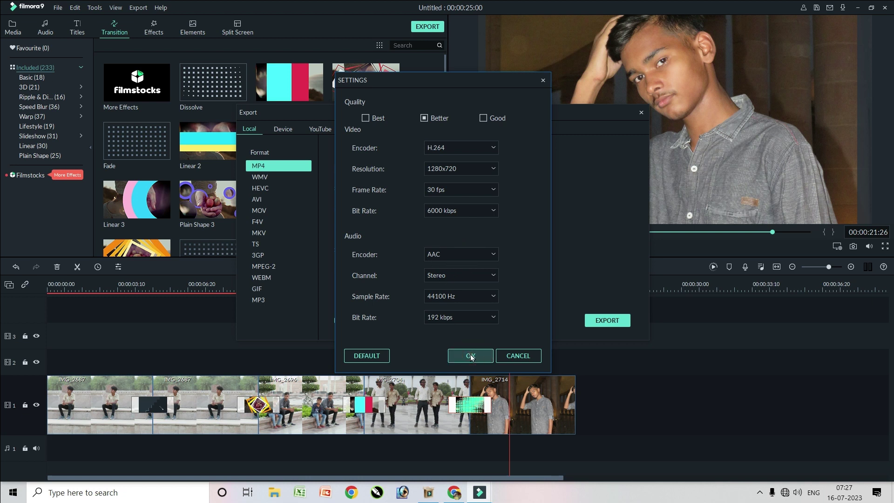
left_click(603, 322)
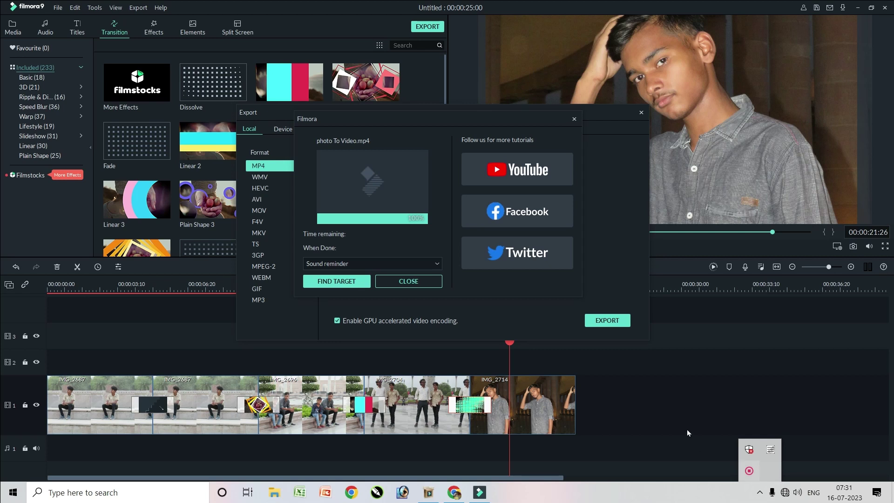
Close the export-complete window for photo To Video.mp4 and show the desktop.
left_click(407, 281)
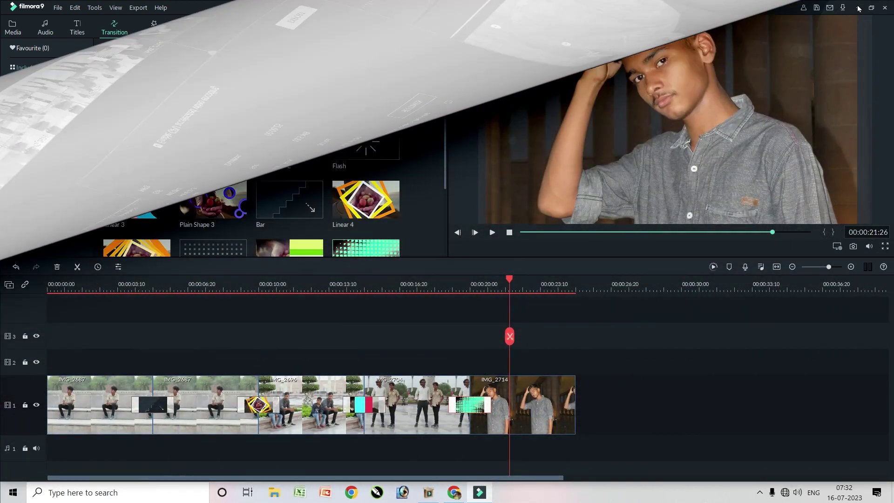
key("super+d")
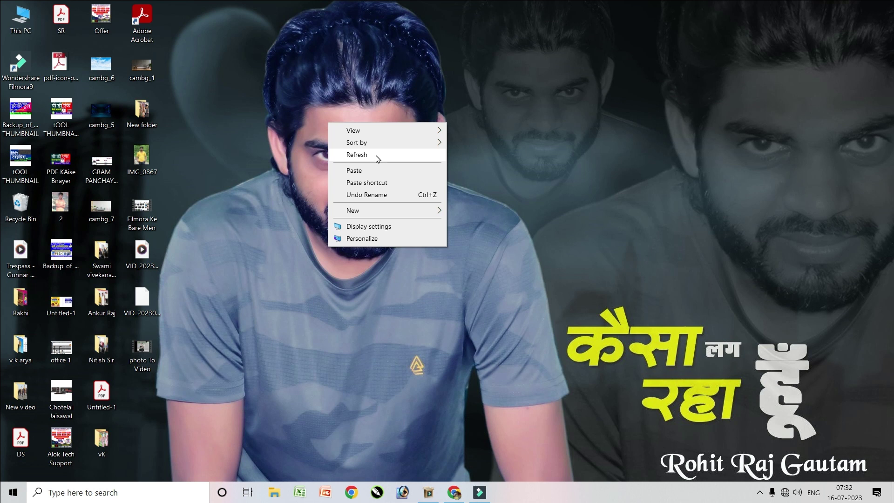
Refresh the desktop and play the exported photo To Video file.
left_click(373, 155)
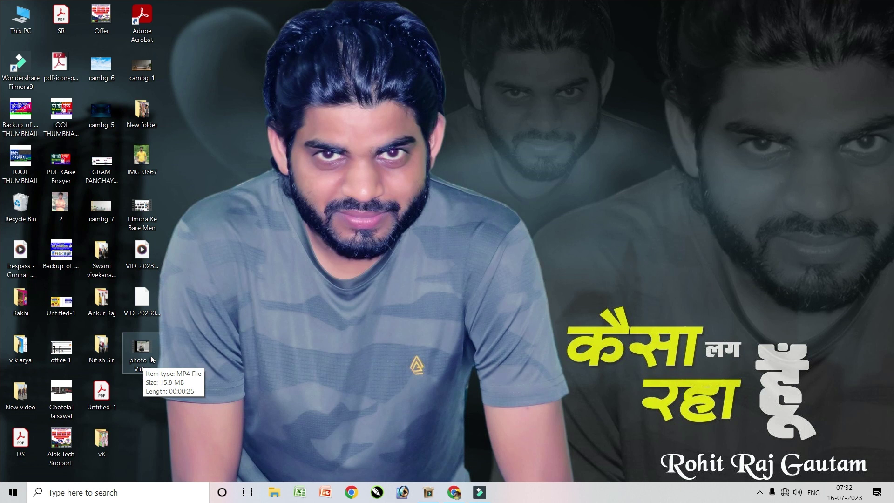
left_click(143, 346)
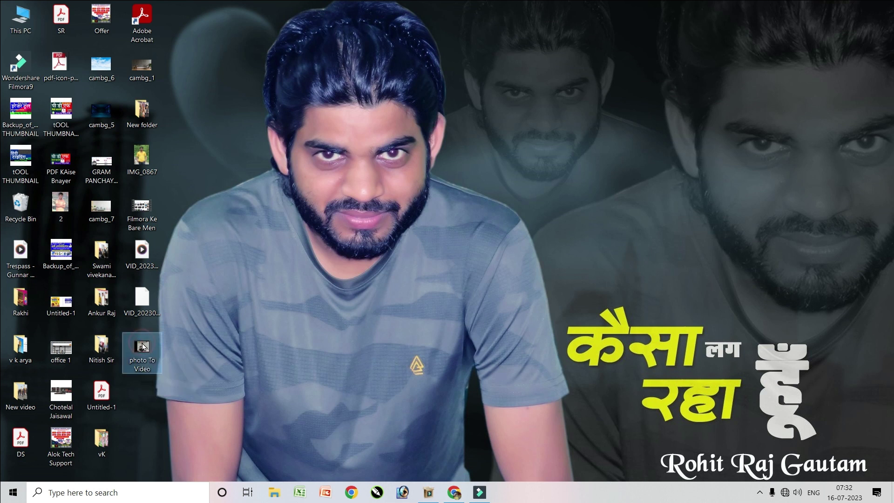
double_click(143, 346)
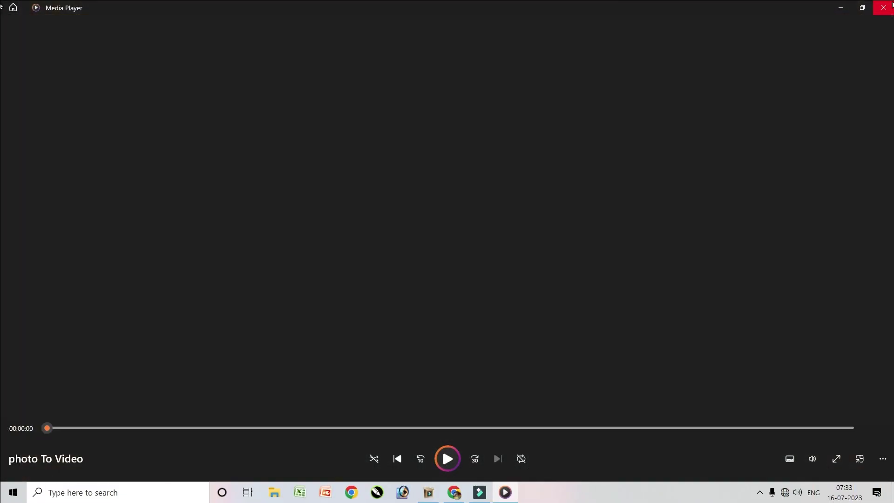
Close Media Player and bring the Filmora9 editor back on screen.
left_click(890, 5)
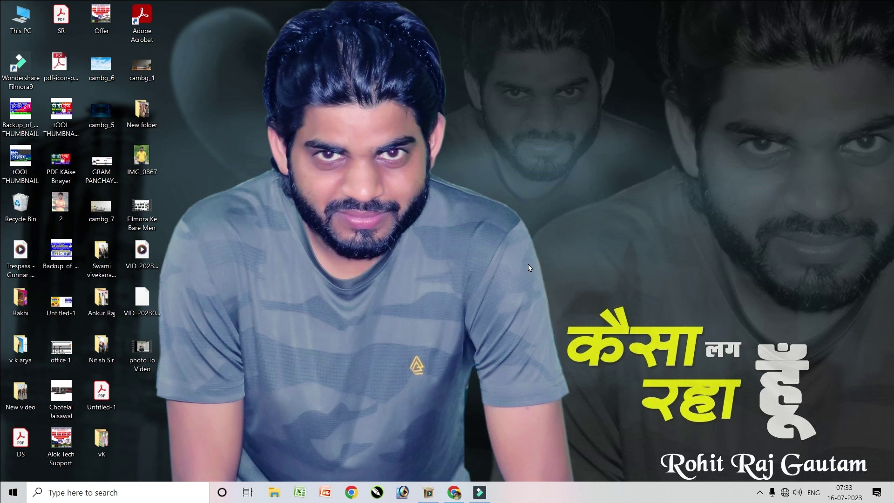
left_click(484, 492)
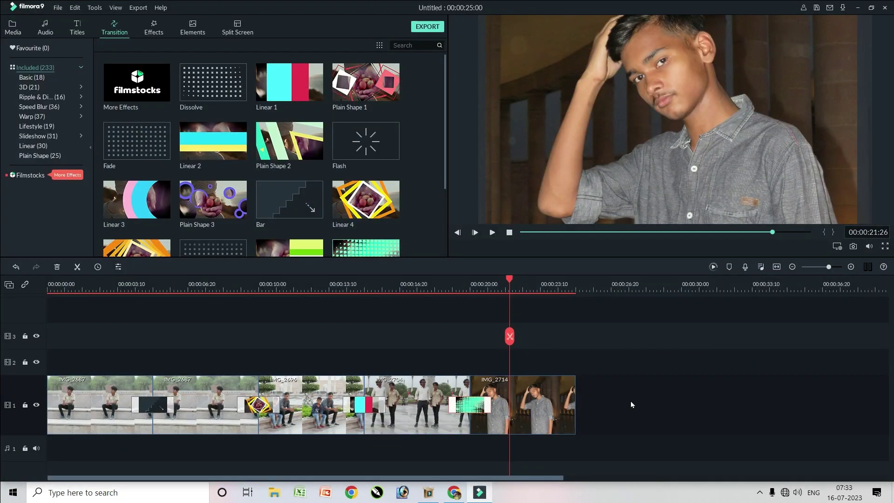